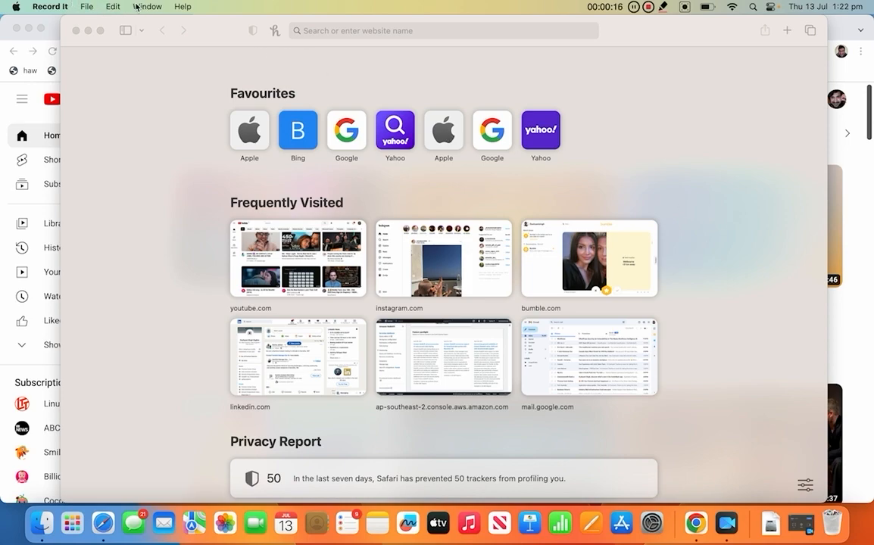
Reopen the 'Redshift - /' console page from Safari's History menu.
click(184, 76)
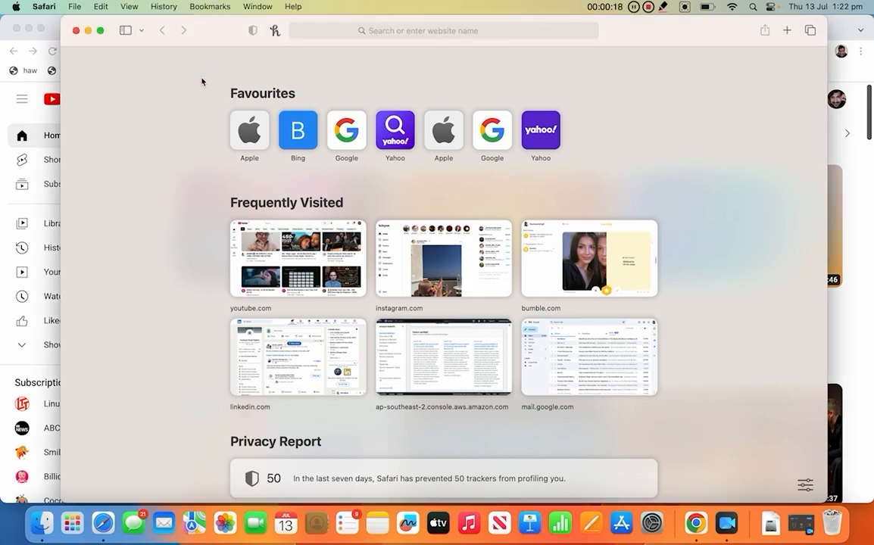
click(163, 7)
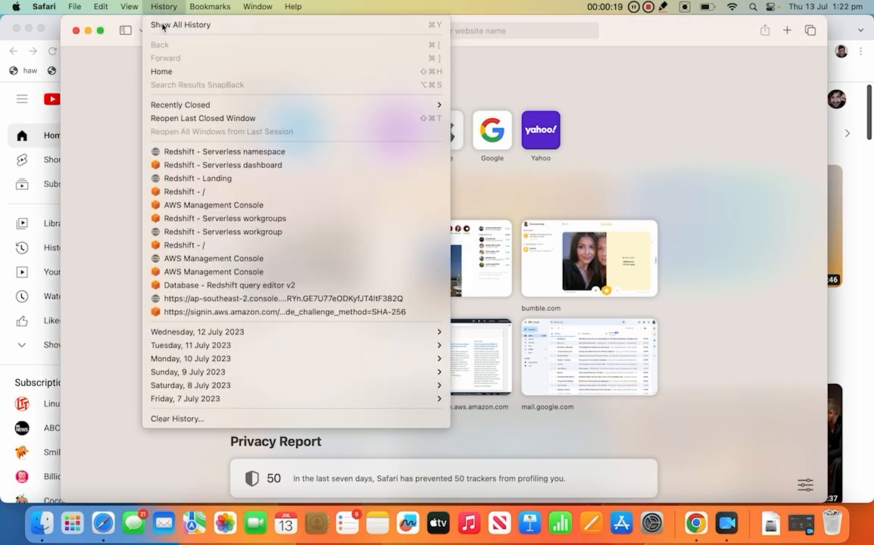
click(183, 192)
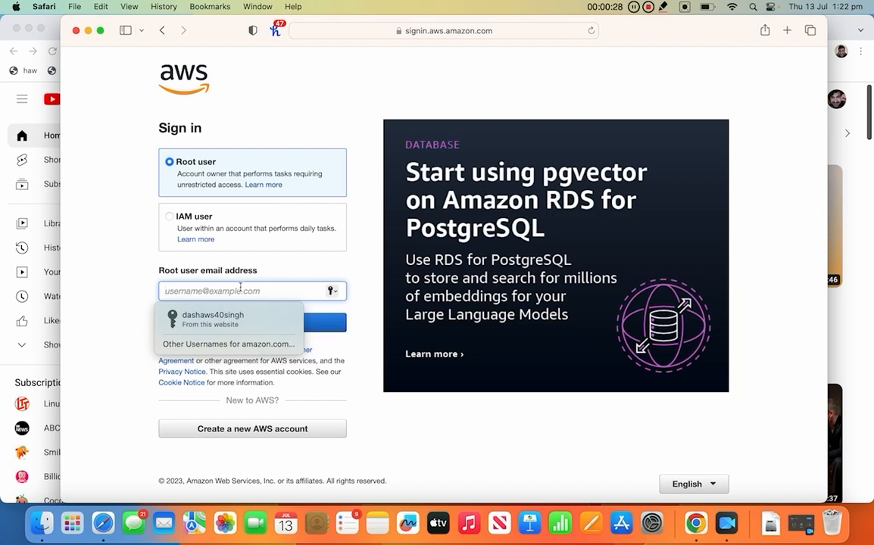
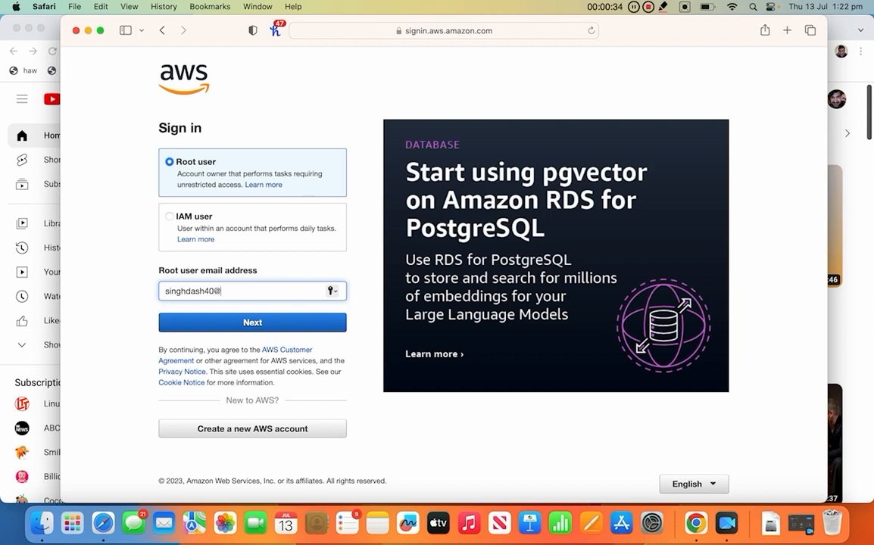
Sign in as the root user with the account e-mail and the autofilled saved password.
key(Return)
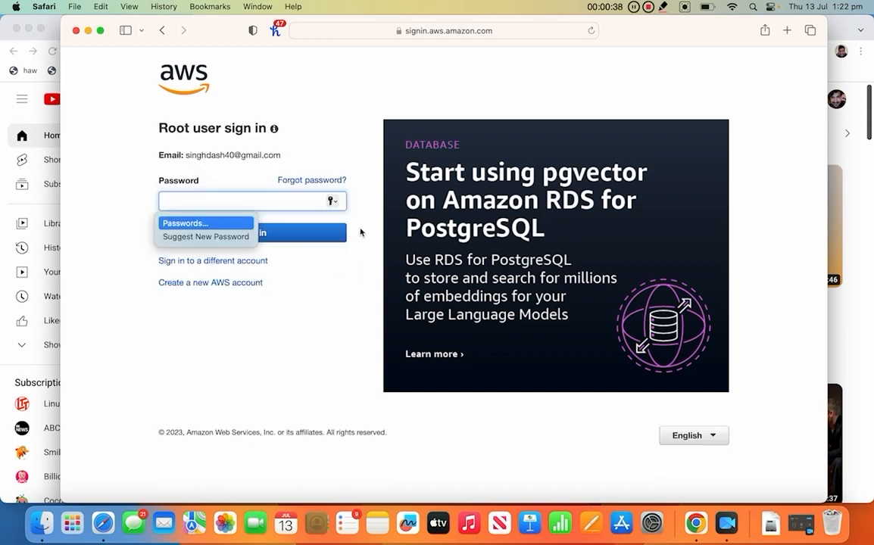
click(252, 230)
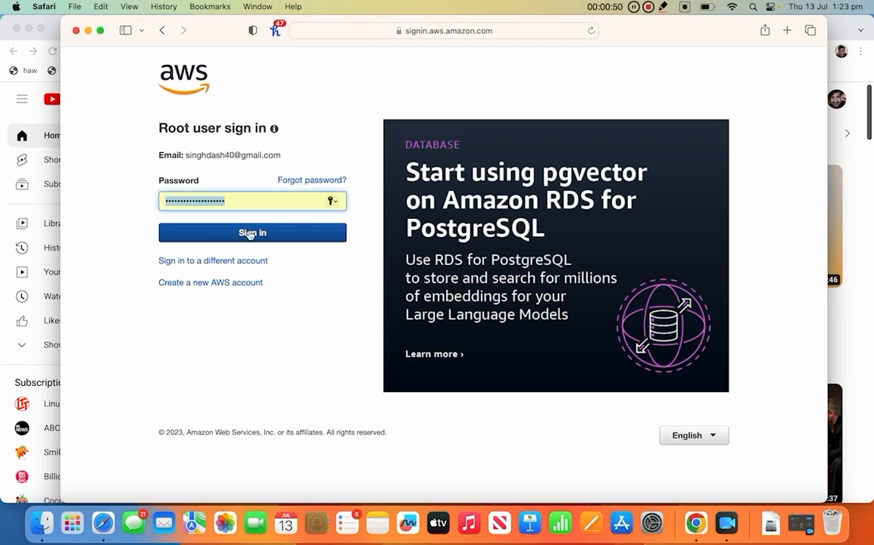
click(250, 235)
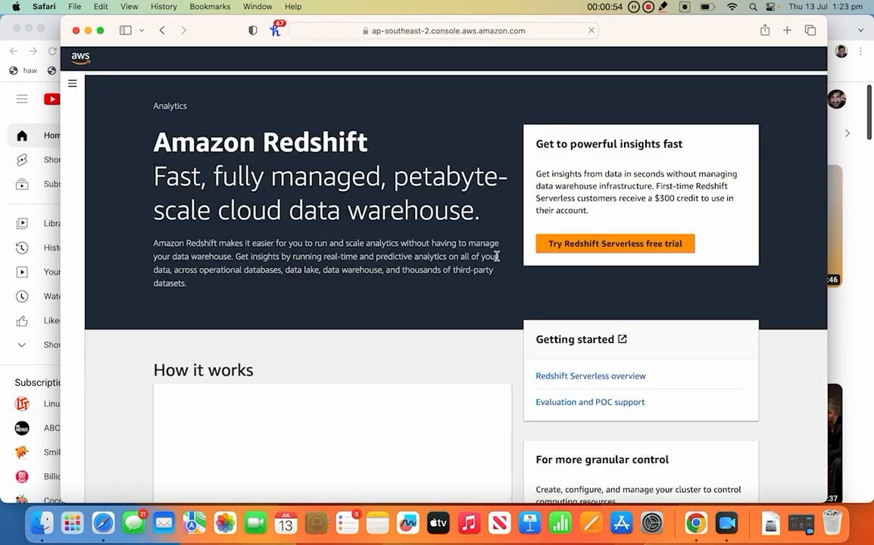
Go to Amazon Redshift from the Services menu's recently visited list.
scroll(353, 246, down, 1)
scroll(353, 246, down, 2)
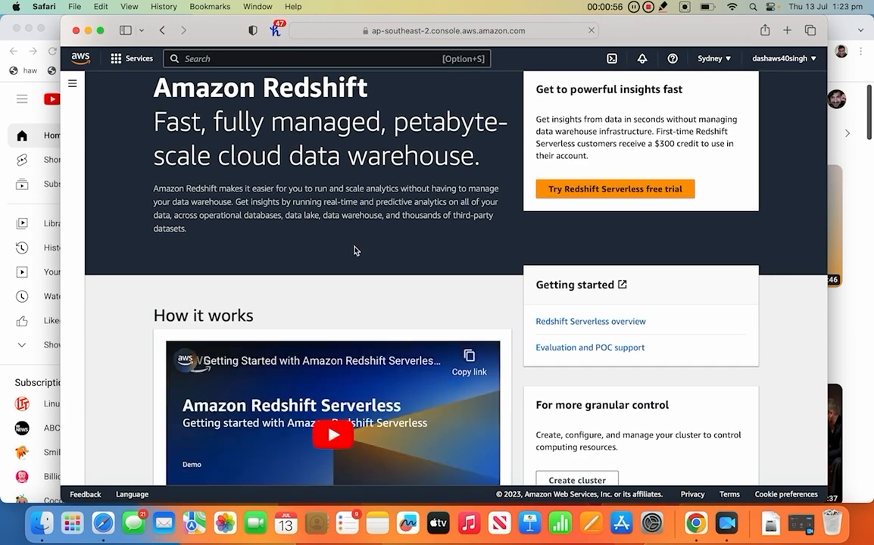
scroll(355, 242, up, 3)
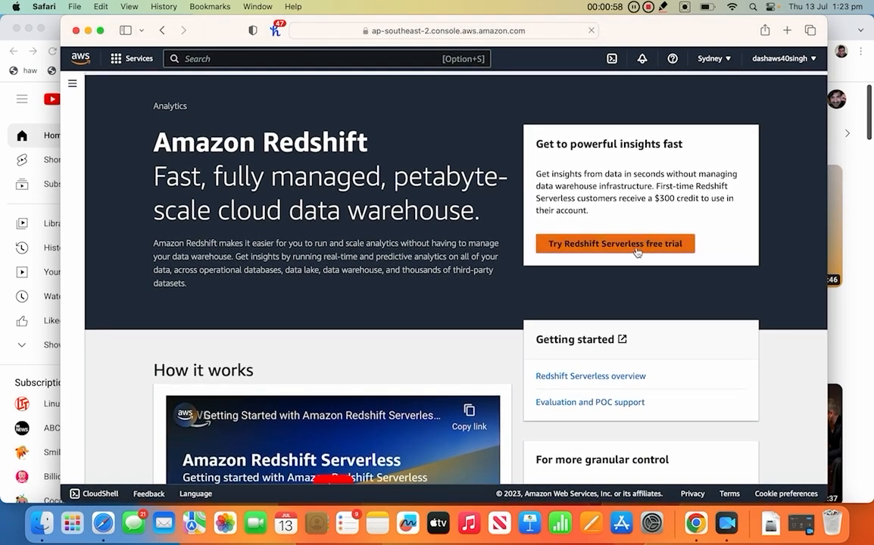
scroll(431, 283, down, 3)
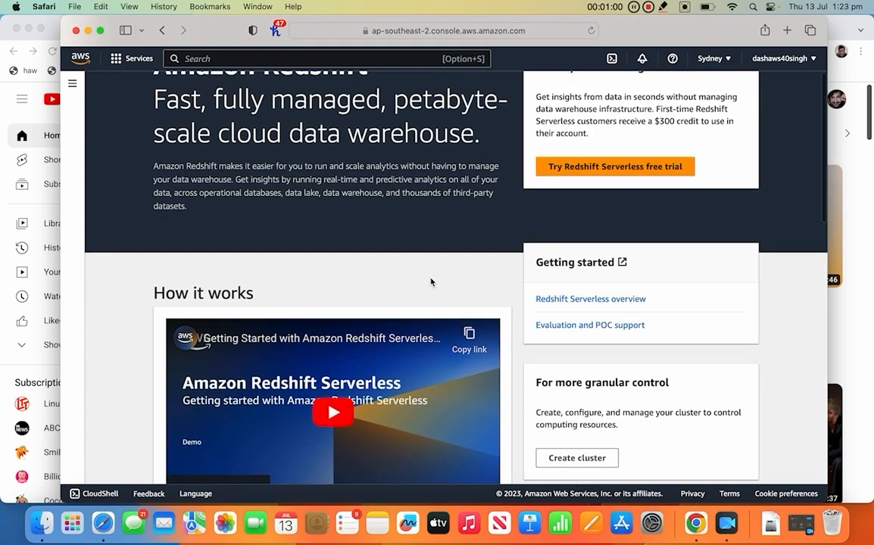
scroll(431, 280, up, 3)
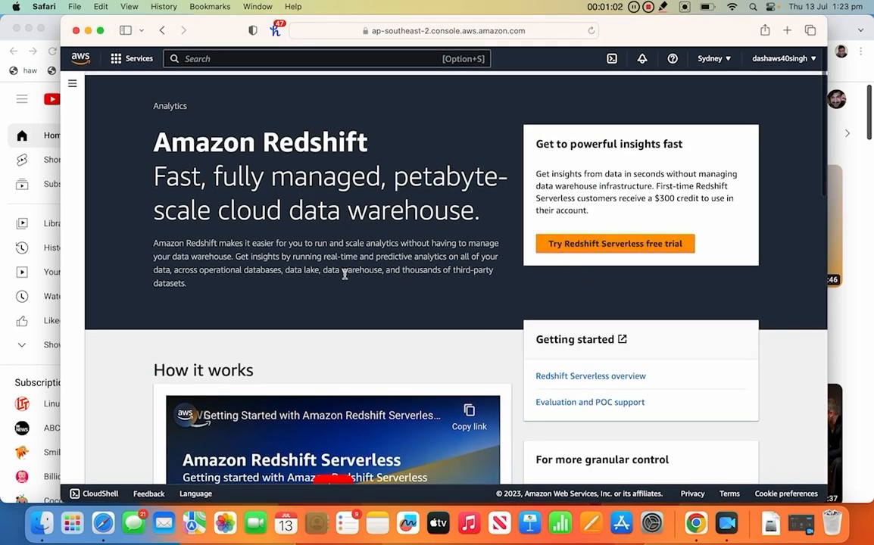
scroll(349, 356, down, 6)
scroll(349, 356, down, 10)
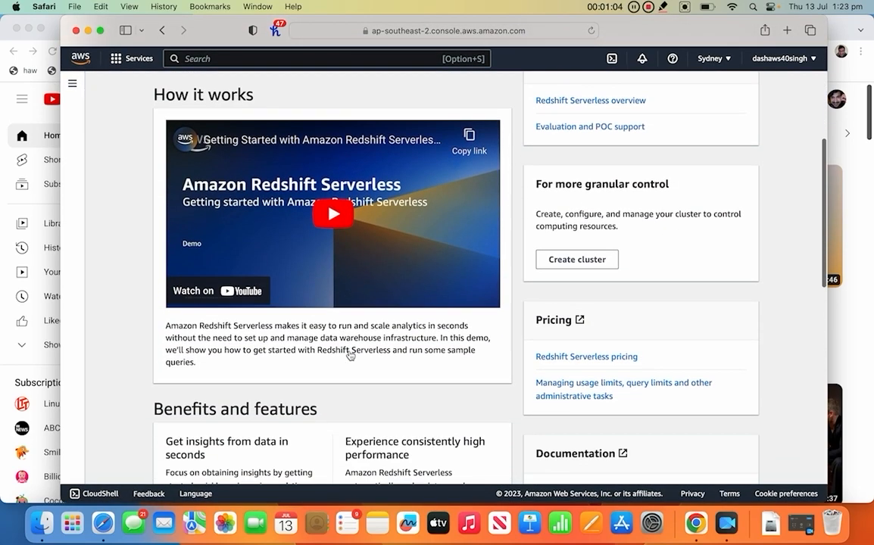
scroll(349, 350, up, 15)
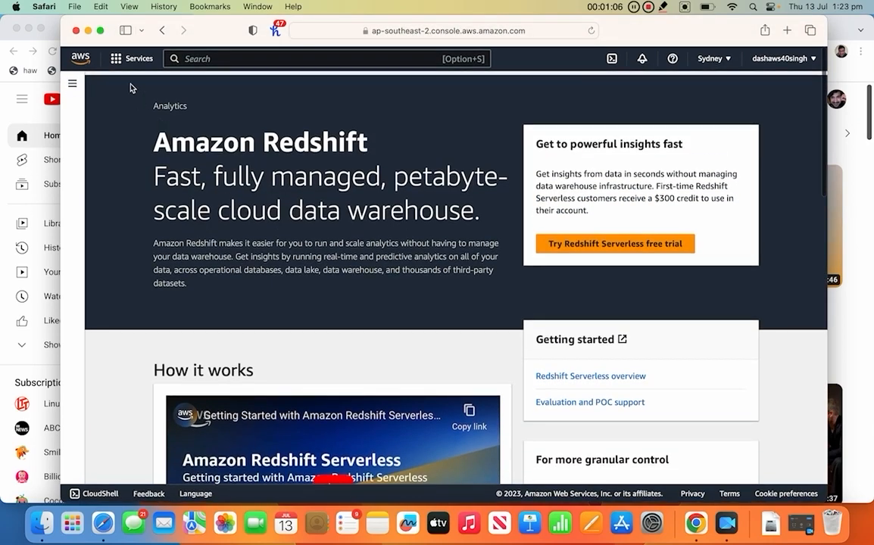
click(118, 63)
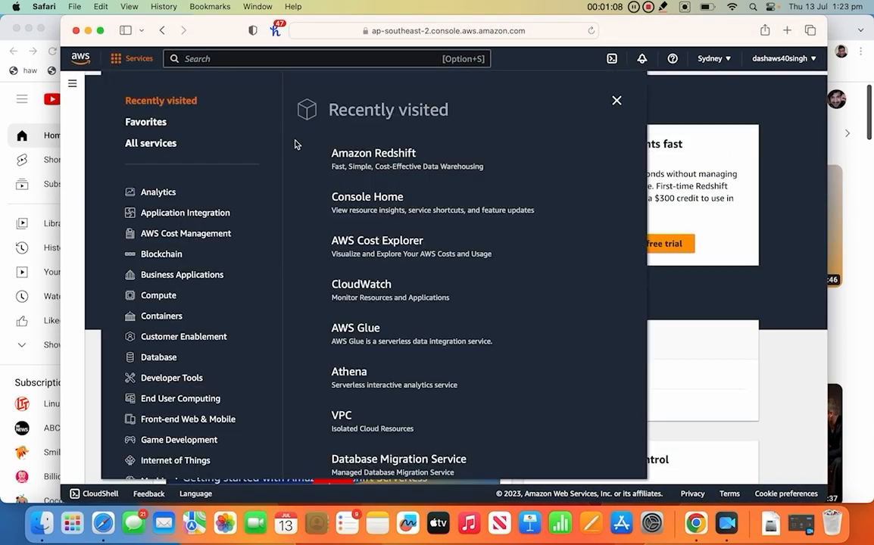
click(364, 153)
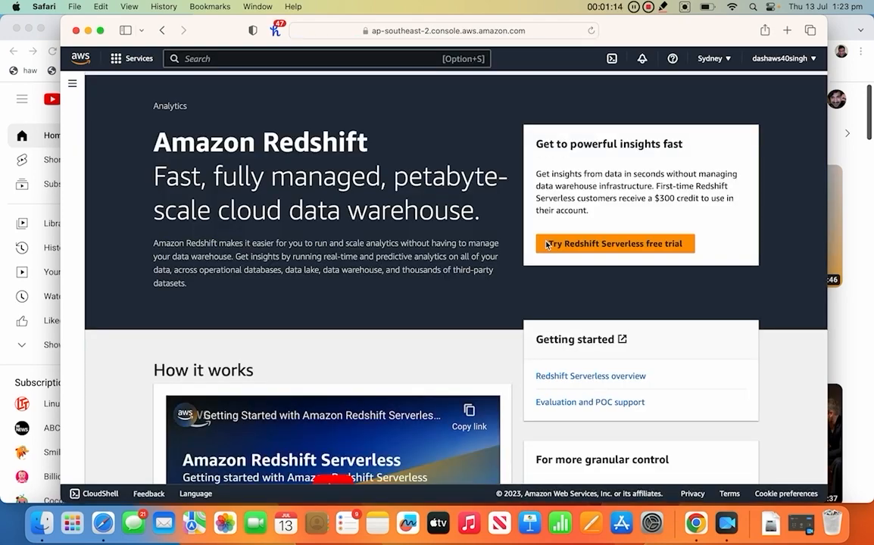
scroll(546, 244, down, 2)
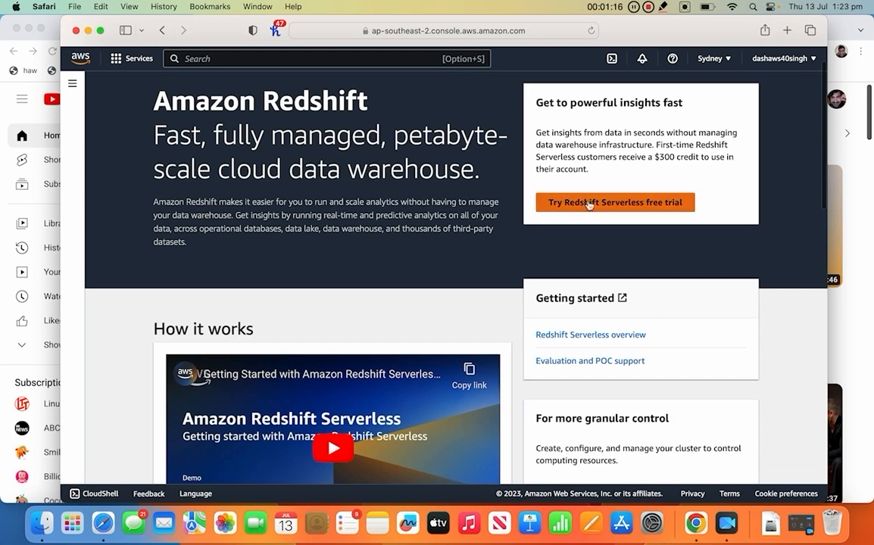
Start the Redshift Serverless free trial setup and compare the customized and default configuration options.
click(586, 203)
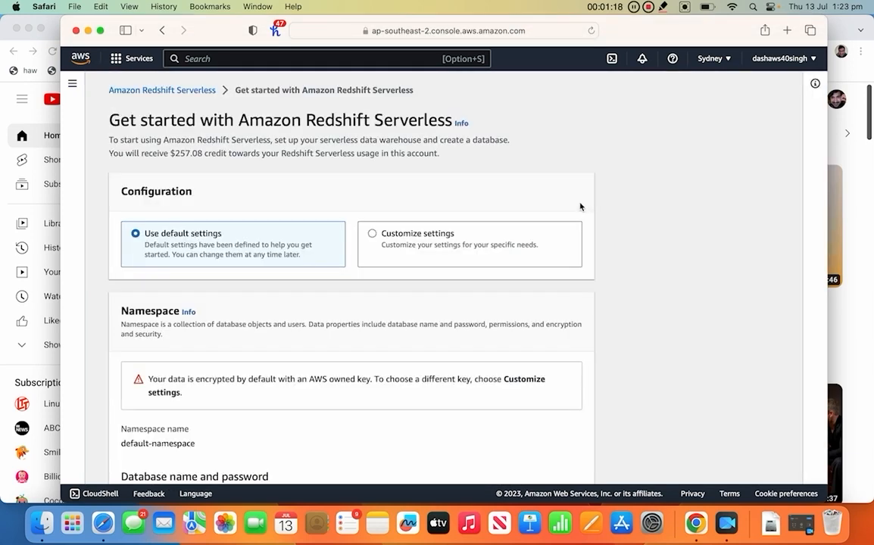
scroll(312, 295, down, 4)
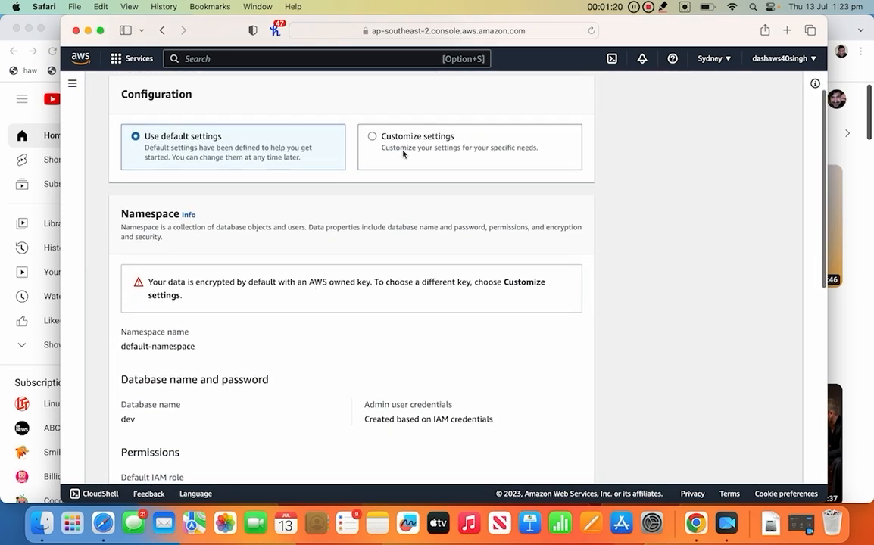
click(373, 137)
scroll(322, 264, down, 6)
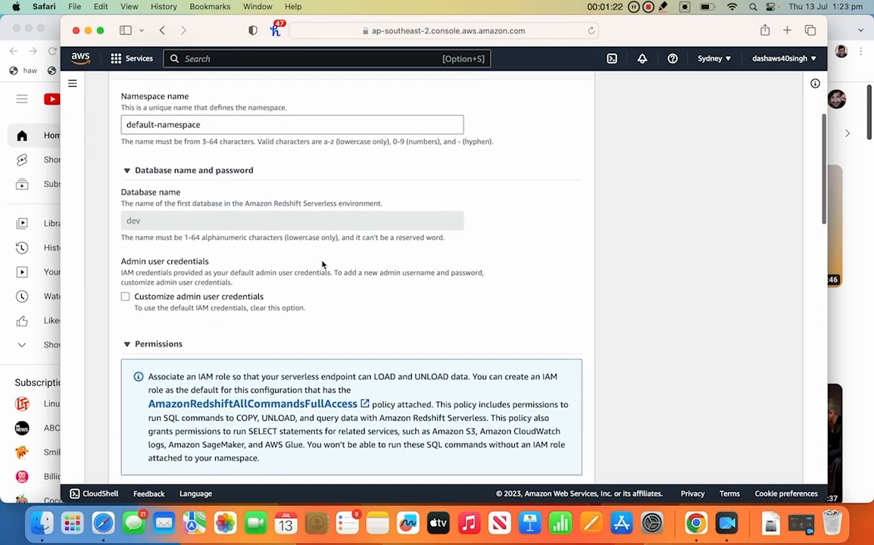
scroll(322, 264, down, 10)
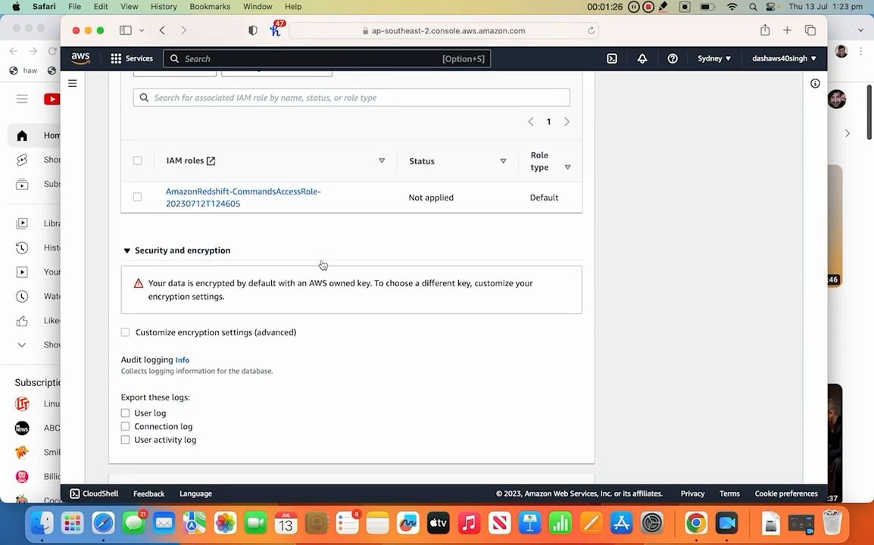
scroll(322, 265, up, 15)
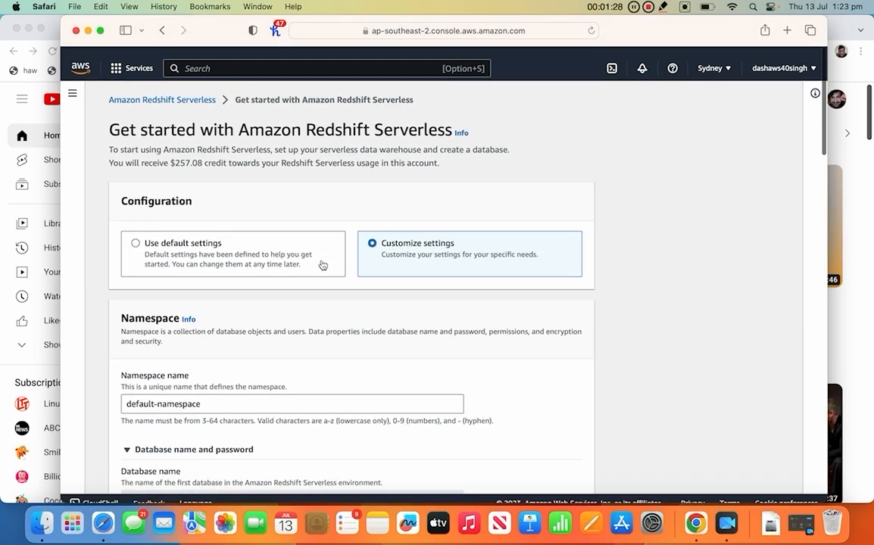
click(322, 265)
scroll(325, 288, down, 3)
scroll(327, 300, down, 10)
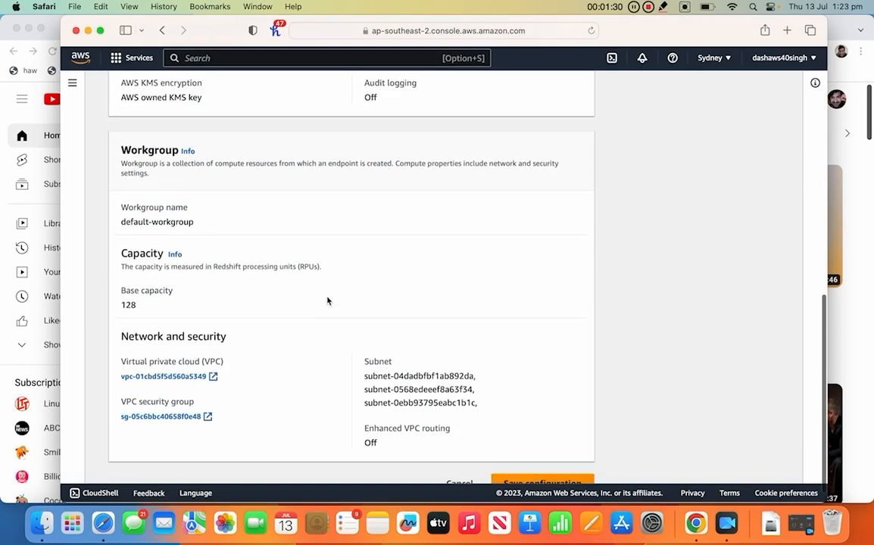
scroll(327, 301, up, 9)
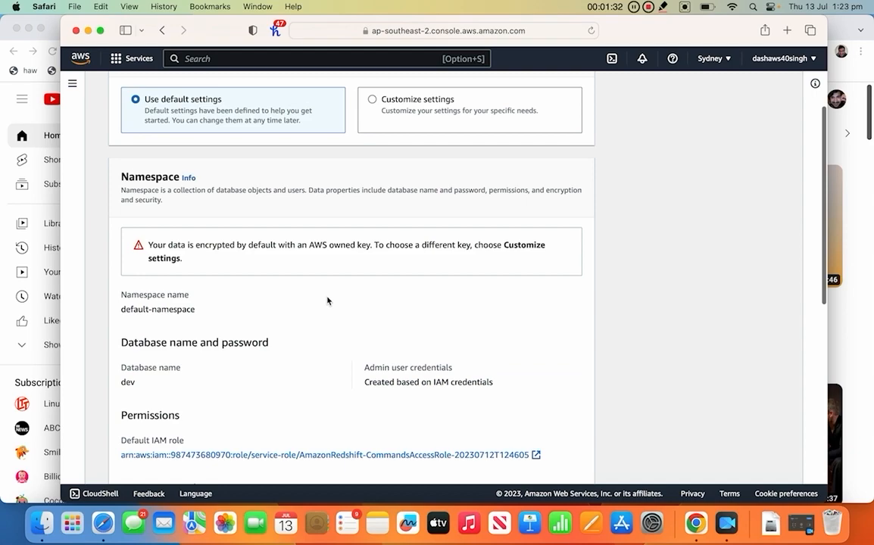
scroll(327, 301, down, 5)
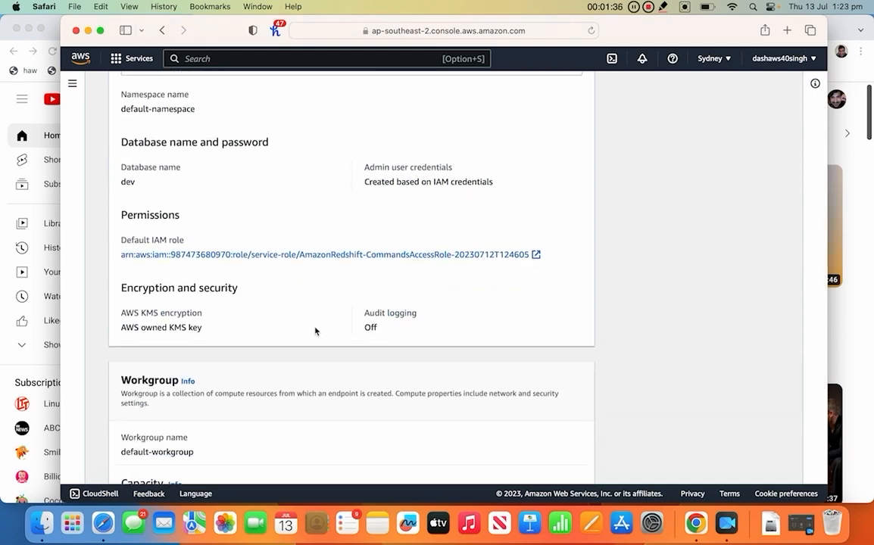
scroll(315, 330, down, 5)
scroll(315, 330, up, 10)
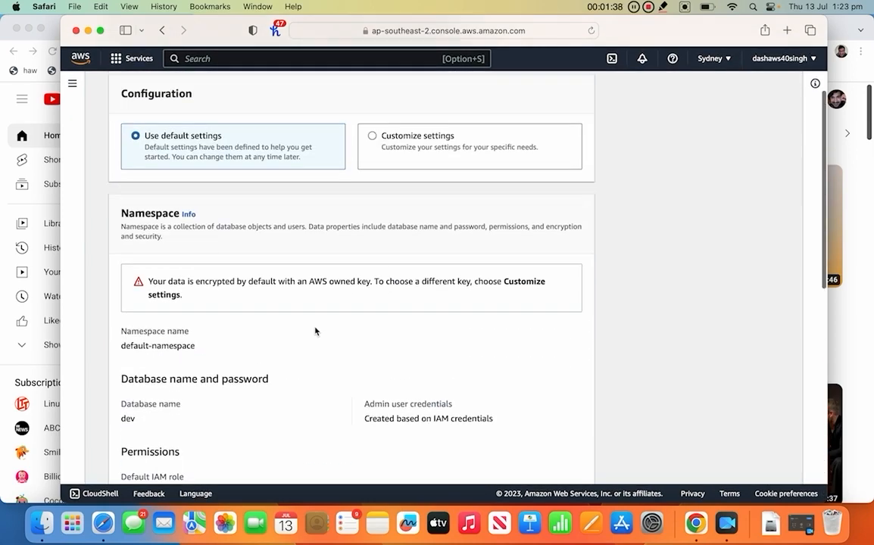
Choose Customize settings and bring up the Manage IAM roles options under Permissions.
click(374, 234)
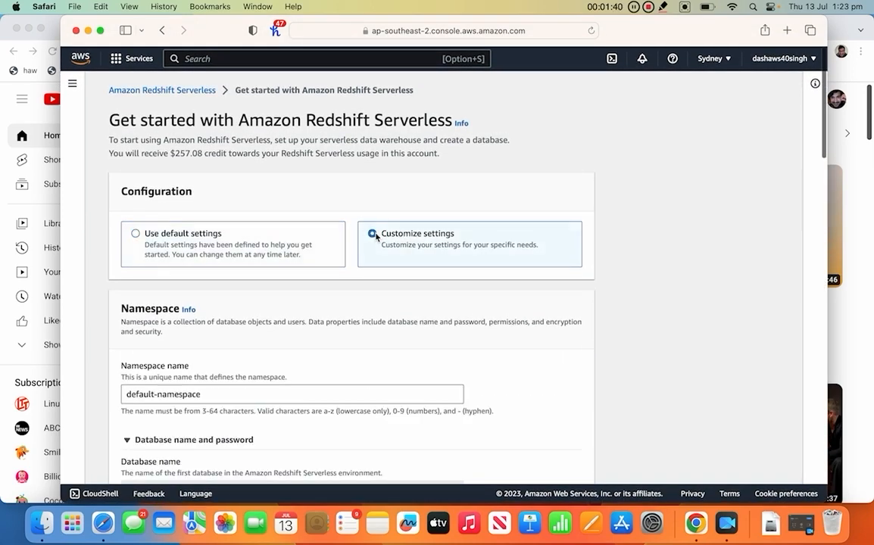
scroll(303, 227, down, 5)
click(231, 115)
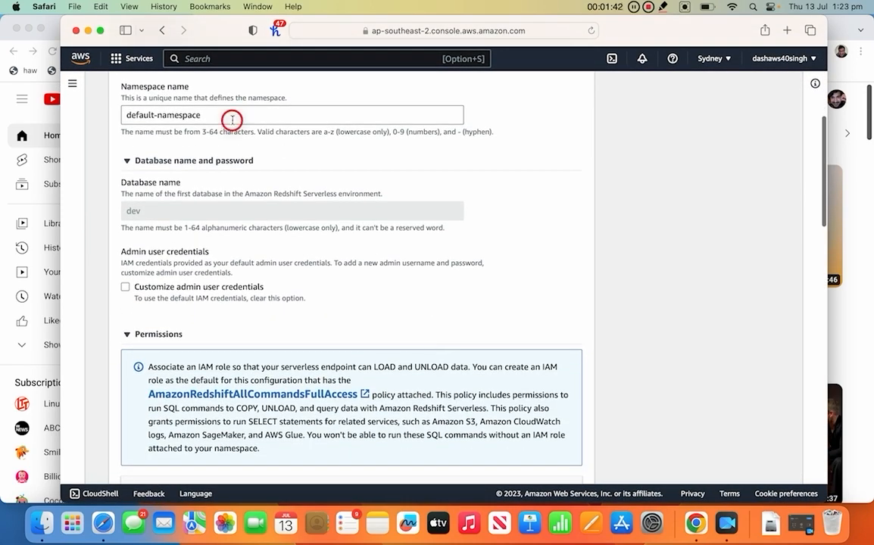
scroll(193, 214, down, 10)
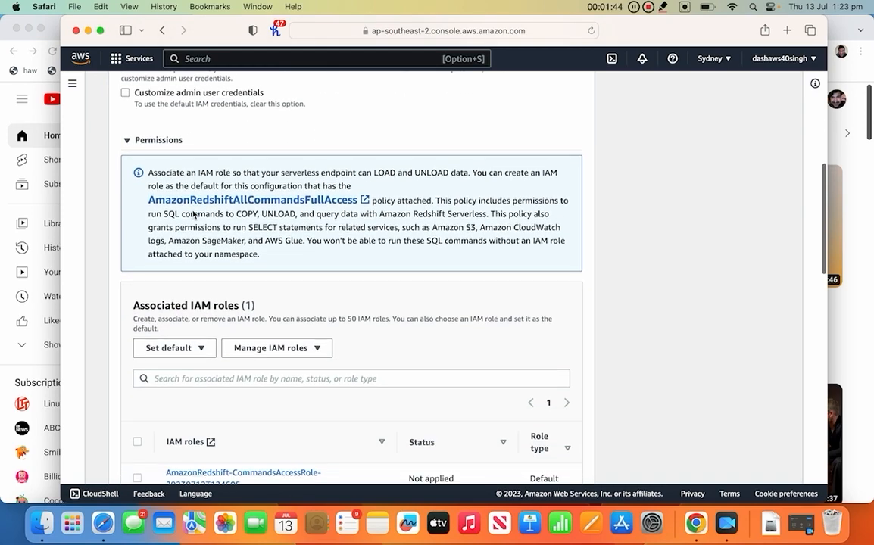
scroll(193, 214, up, 1)
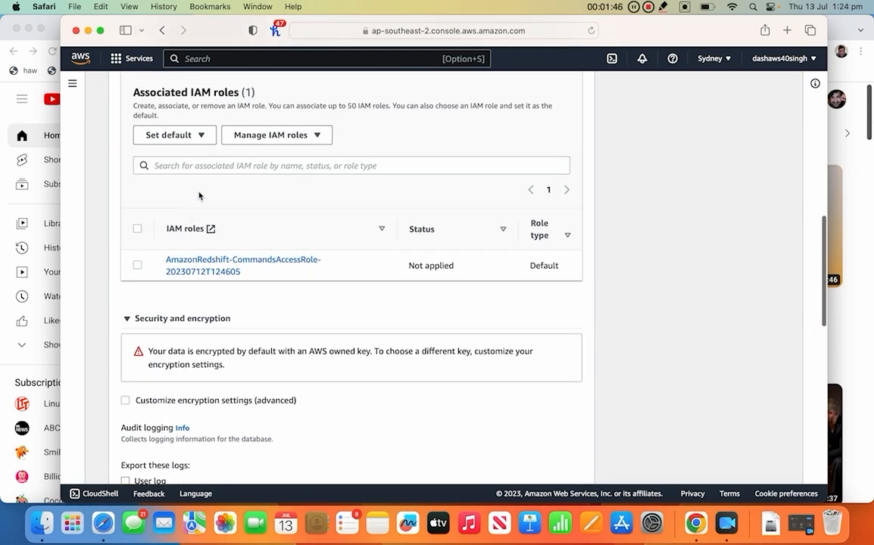
click(273, 134)
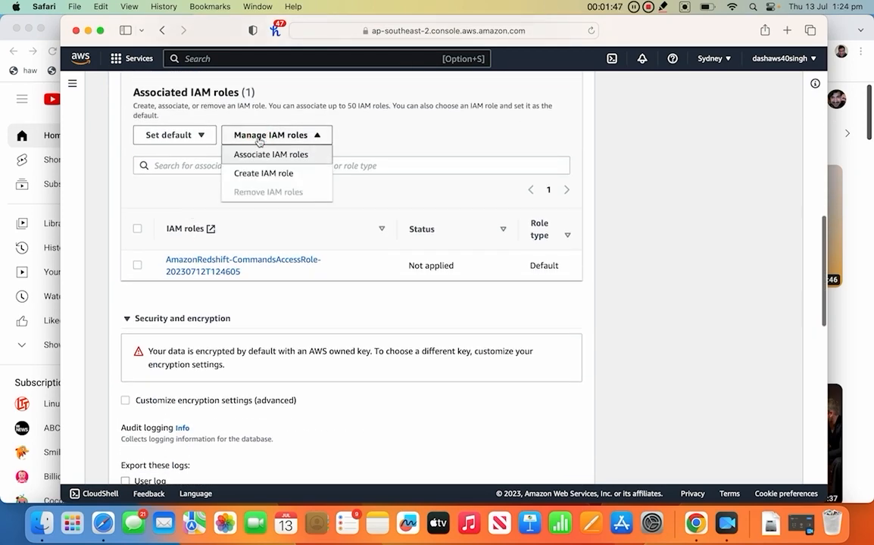
Create a new IAM role as default with No additional S3 bucket access.
click(277, 175)
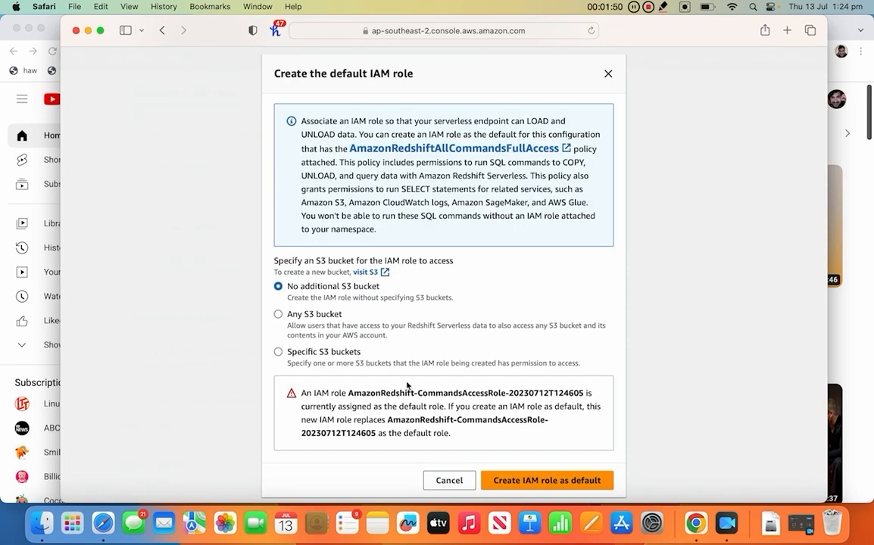
scroll(413, 326, down, 1)
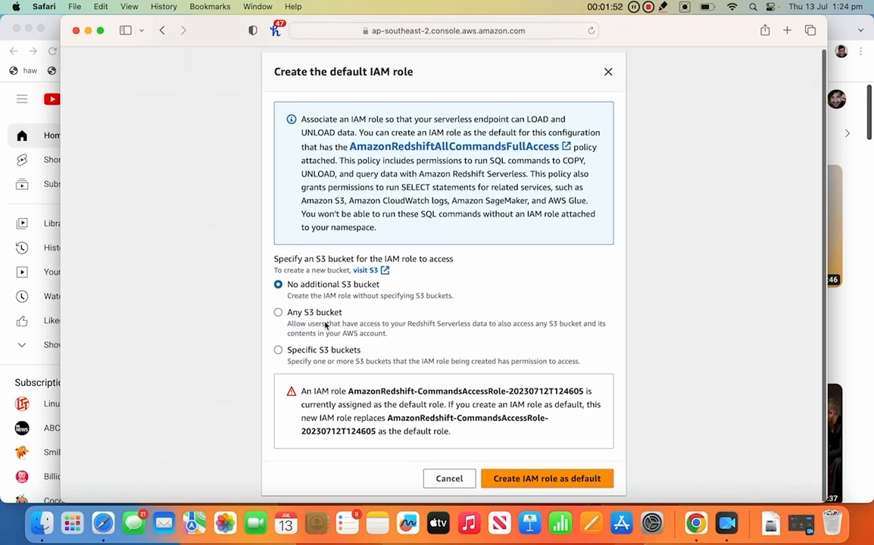
click(278, 312)
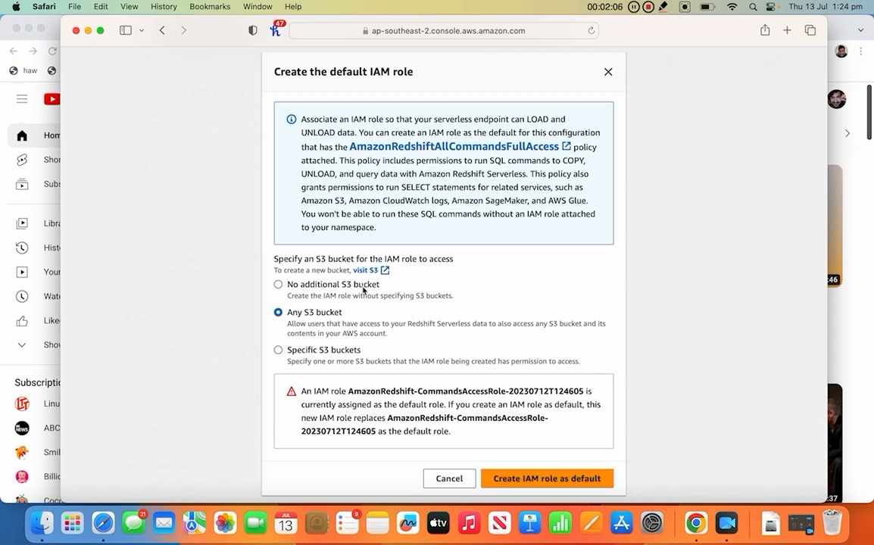
click(278, 284)
click(570, 479)
scroll(491, 261, up, 5)
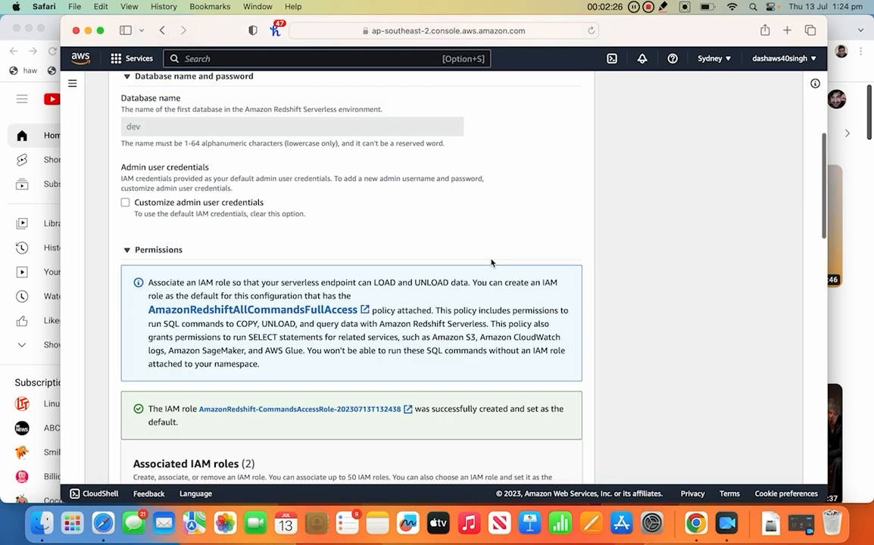
scroll(491, 262, up, 5)
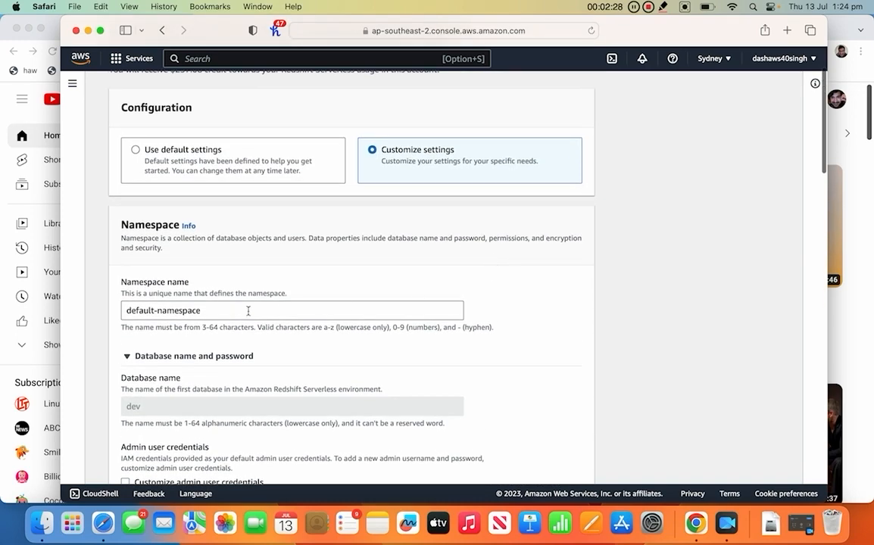
Rename the namespace from default-namespace to 'dashnamspace'.
click(215, 313)
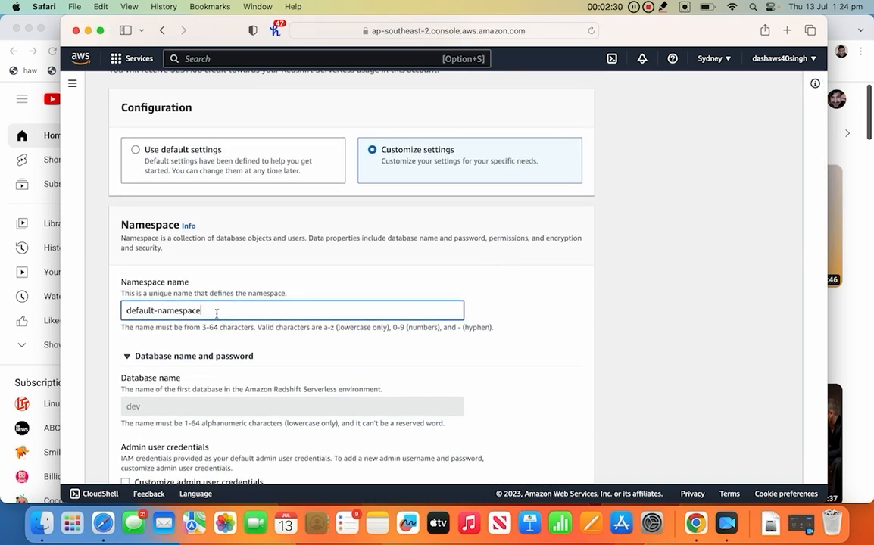
key(BackSpace)
key(BackSpace)
key(BackSpace)
key(BackSpace)
key(BackSpace)
key(BackSpace)
key(BackSpace)
text(das)
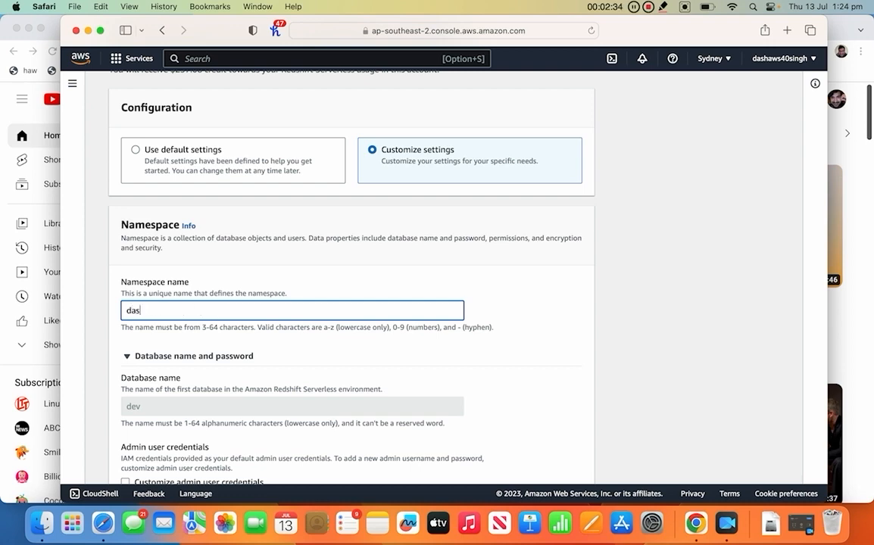
text(hnmaesa)
key(BackSpace)
key(BackSpace)
key(BackSpace)
text(namspa)
scroll(392, 351, down, 10)
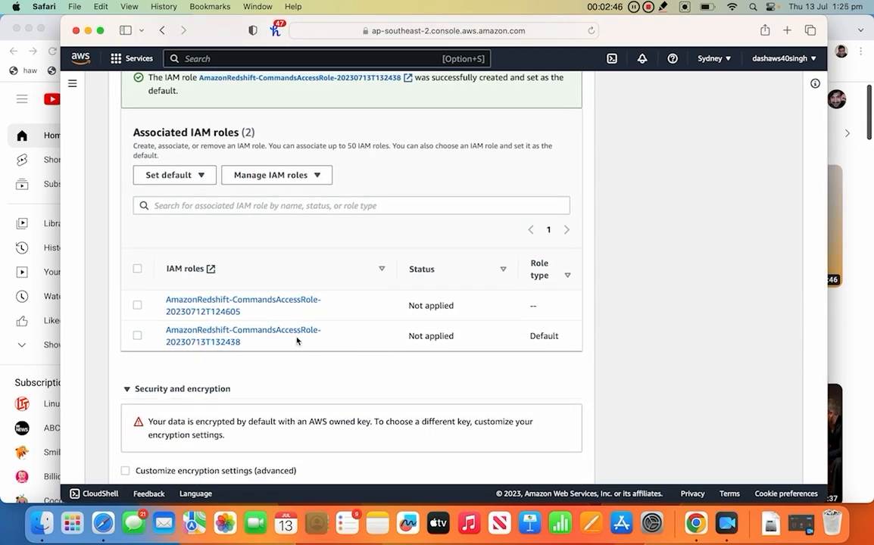
click(229, 341)
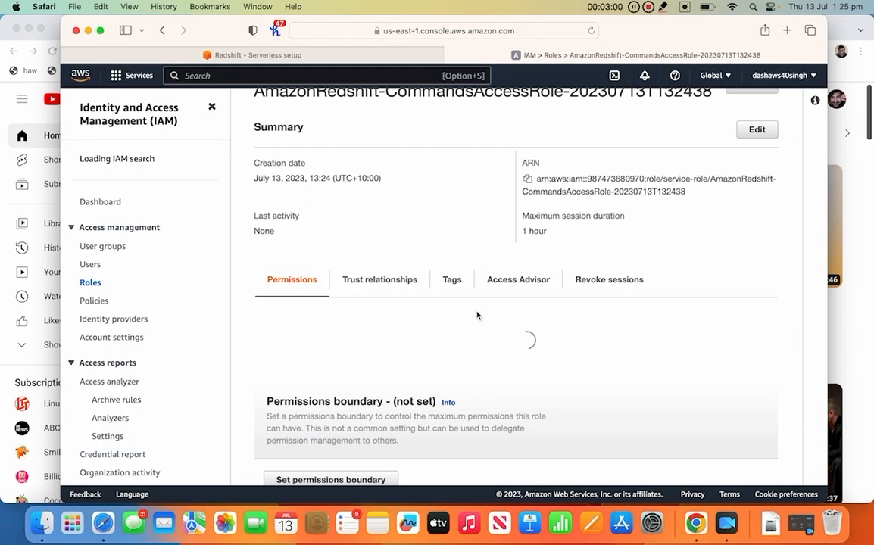
scroll(477, 315, down, 5)
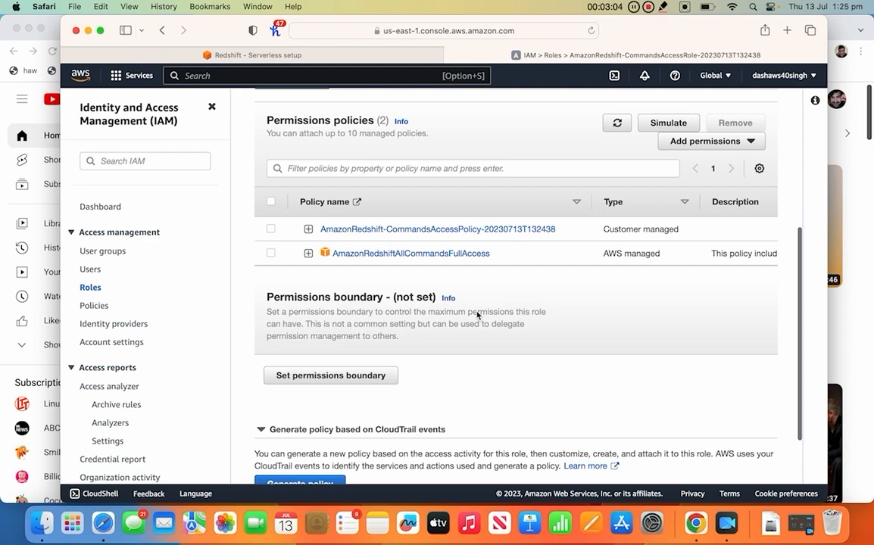
scroll(477, 315, up, 4)
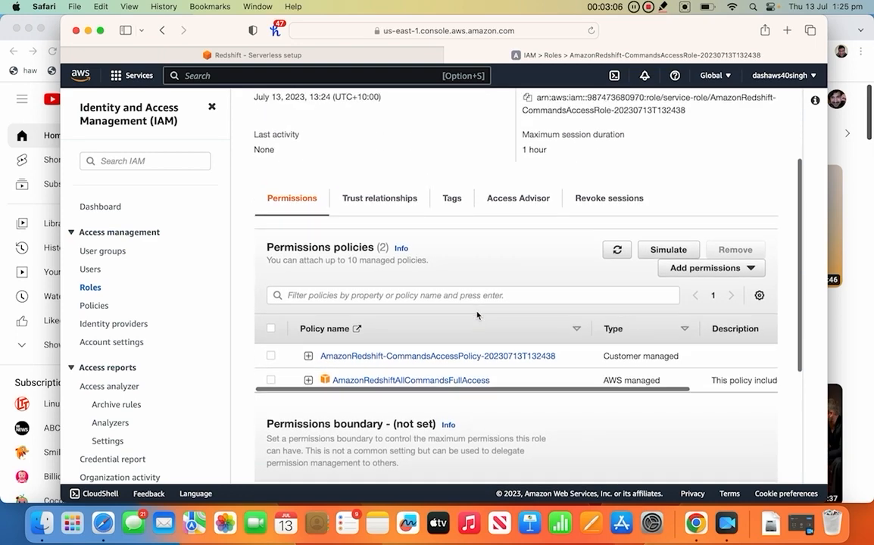
scroll(477, 315, down, 6)
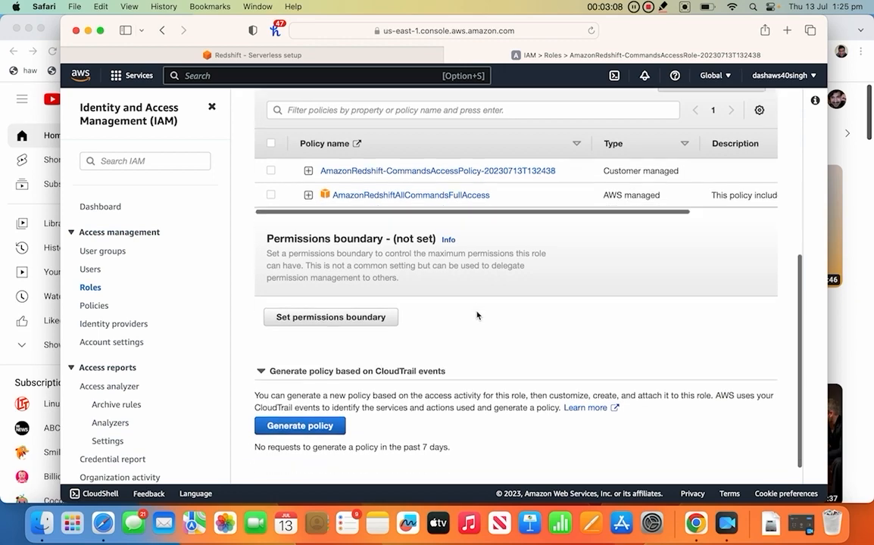
scroll(477, 315, up, 10)
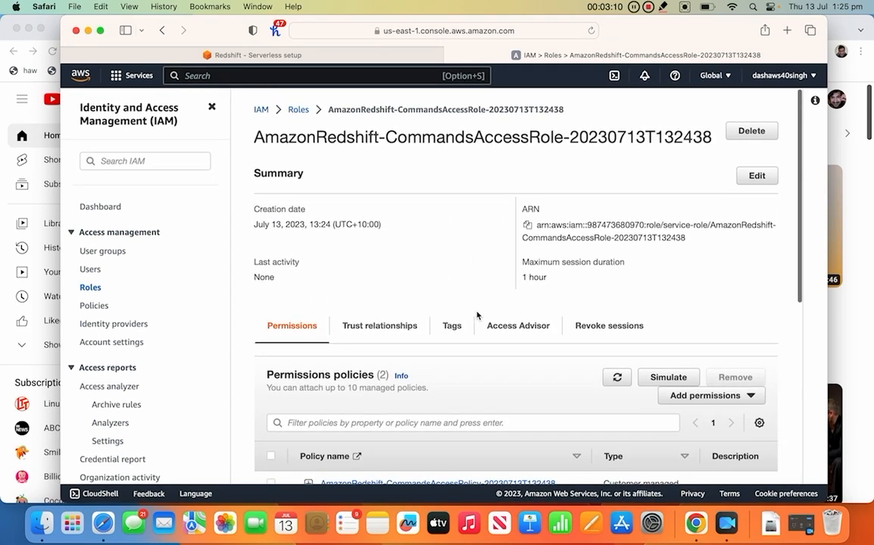
key(super+w)
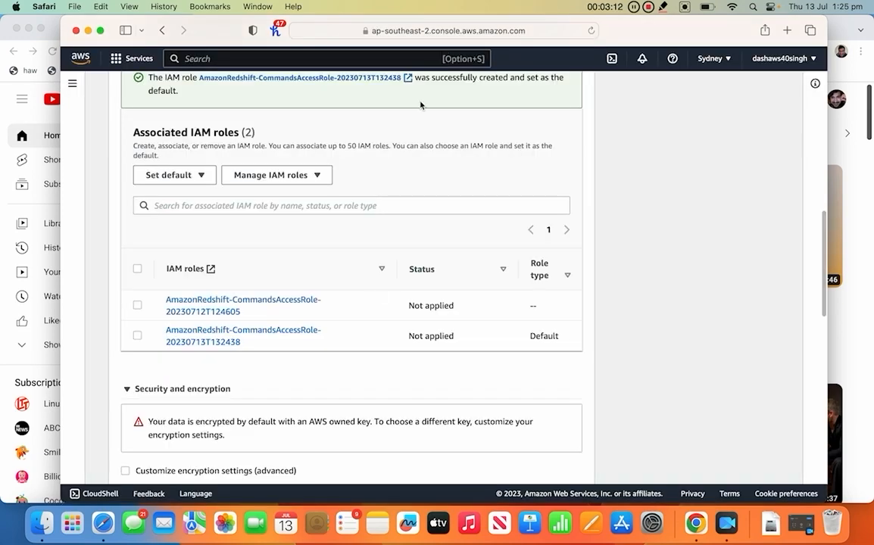
Associate both IAM roles, 20230712T124605 and 20230713T132438, with the namespace.
click(137, 305)
scroll(140, 318, down, 1)
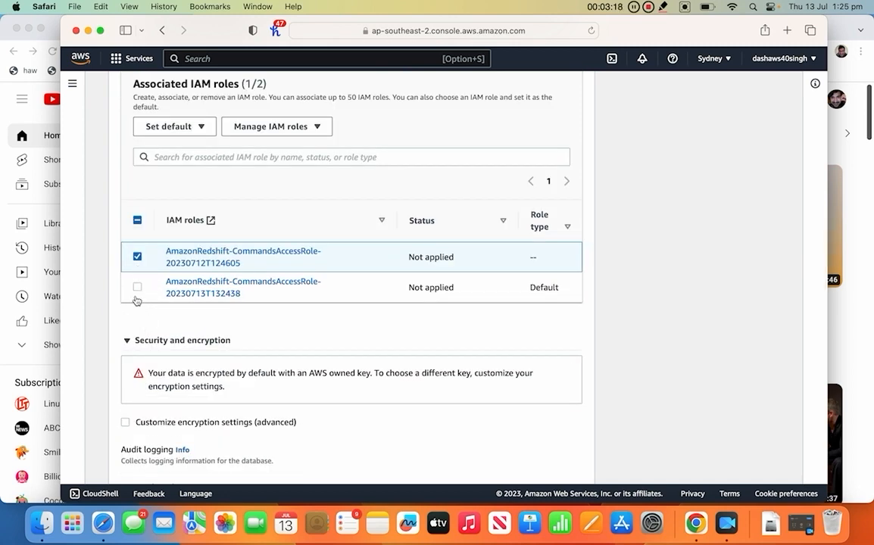
click(137, 288)
scroll(227, 293, down, 6)
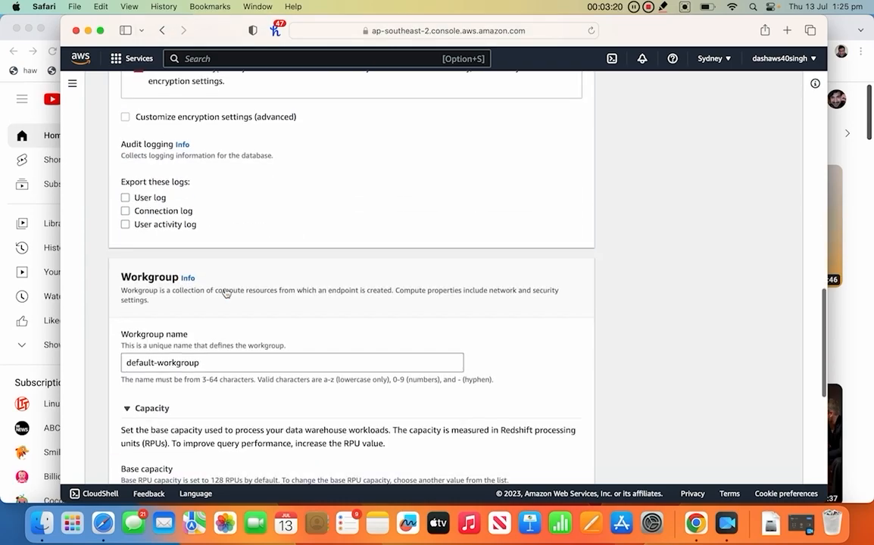
scroll(225, 293, up, 8)
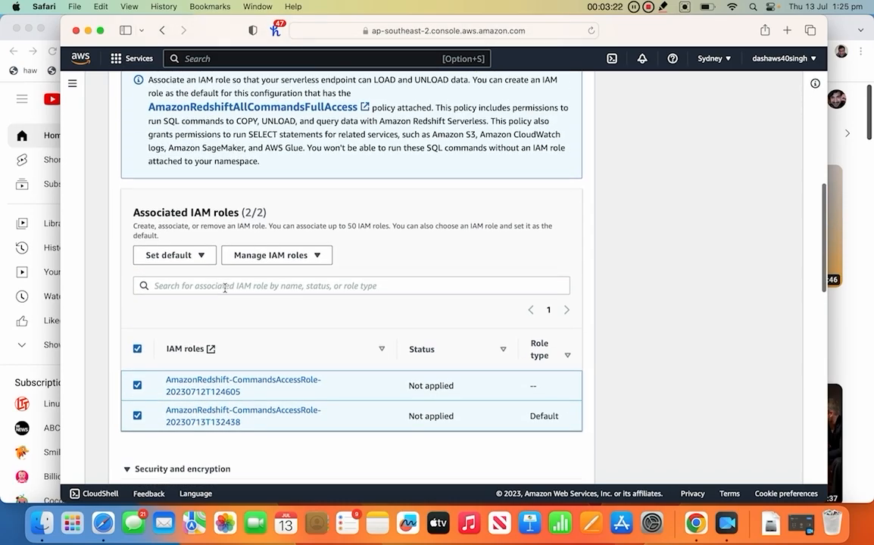
scroll(225, 288, down, 8)
scroll(225, 292, down, 10)
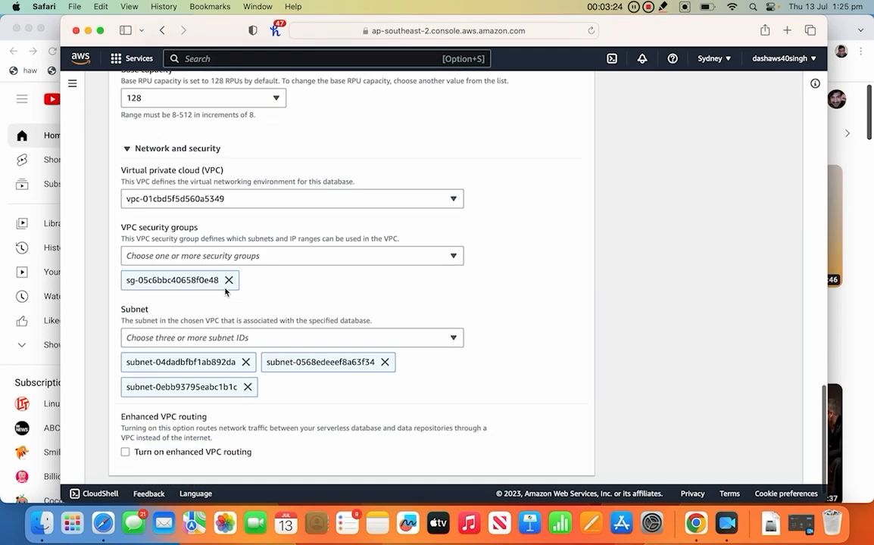
scroll(225, 292, up, 5)
scroll(225, 292, up, 8)
scroll(225, 293, down, 12)
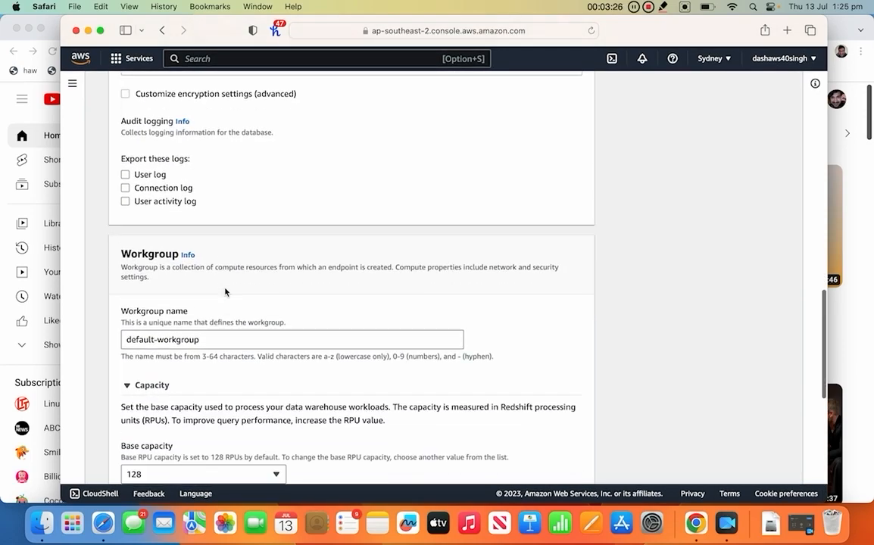
scroll(225, 293, up, 1)
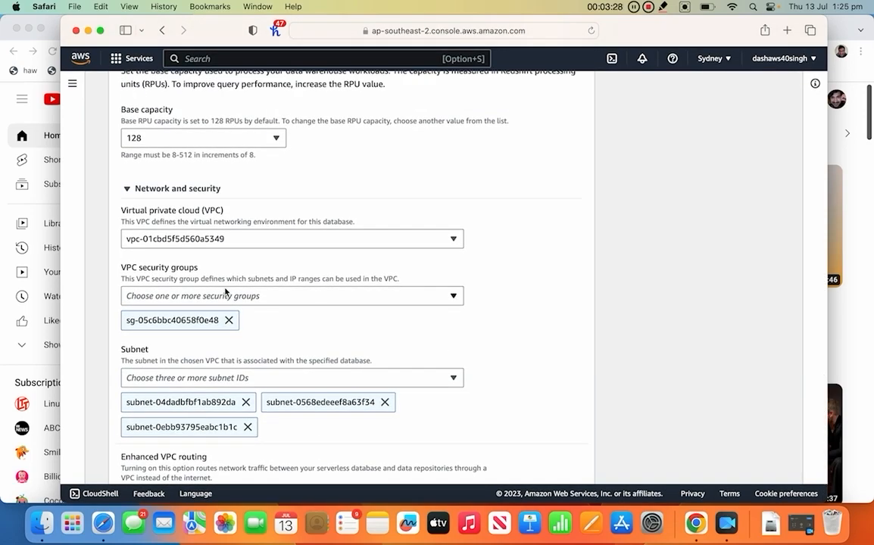
scroll(225, 292, down, 2)
scroll(225, 293, up, 2)
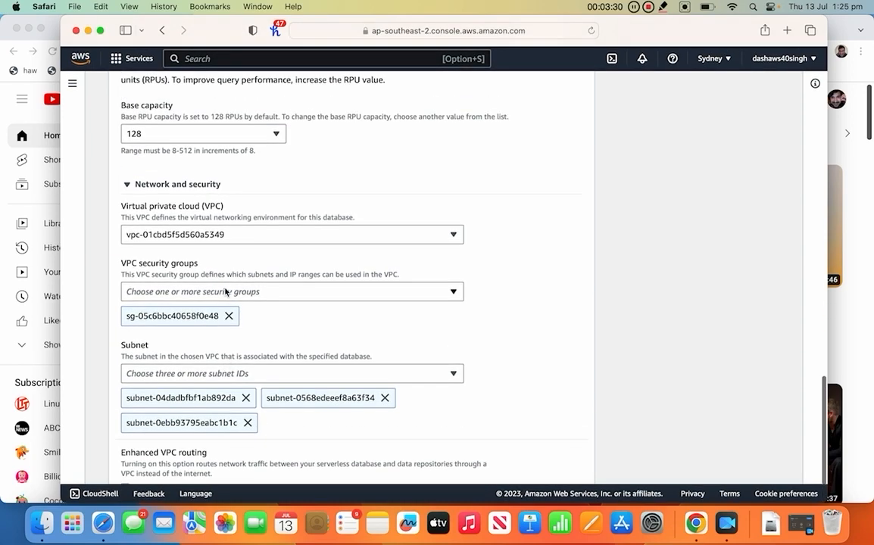
scroll(225, 292, up, 1)
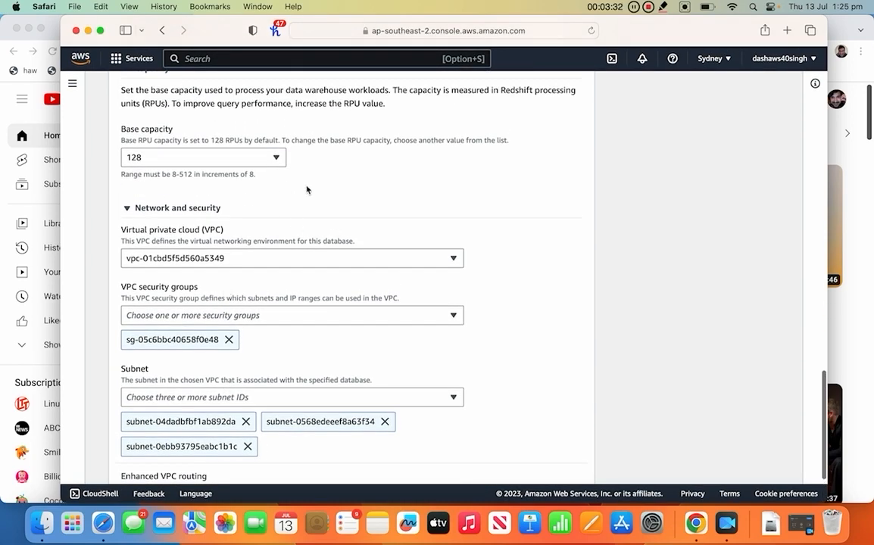
scroll(386, 228, down, 5)
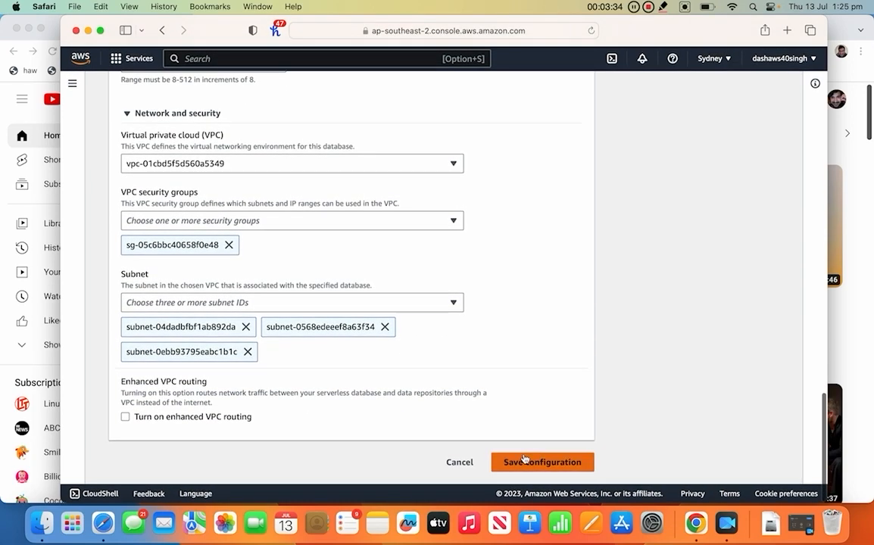
scroll(521, 302, up, 10)
scroll(521, 303, down, 6)
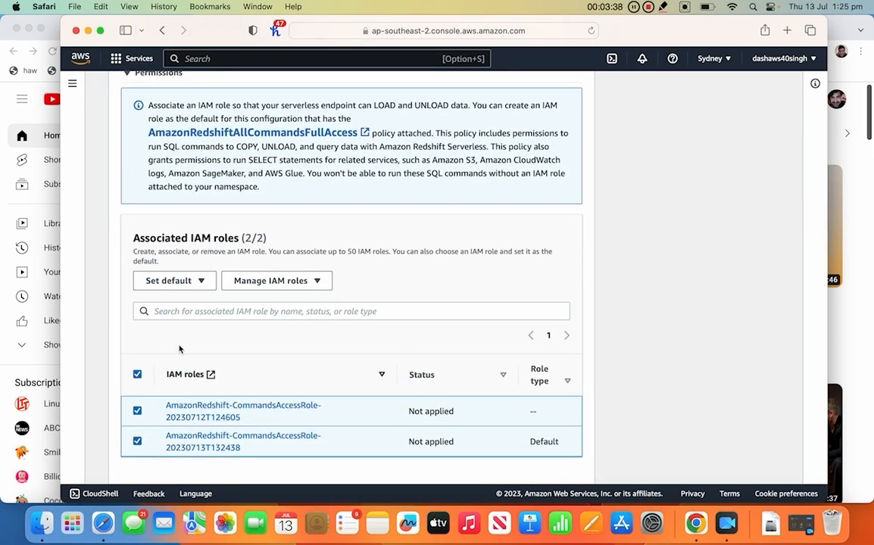
Leave the default role options unchanged and save the Redshift Serverless configuration.
click(189, 283)
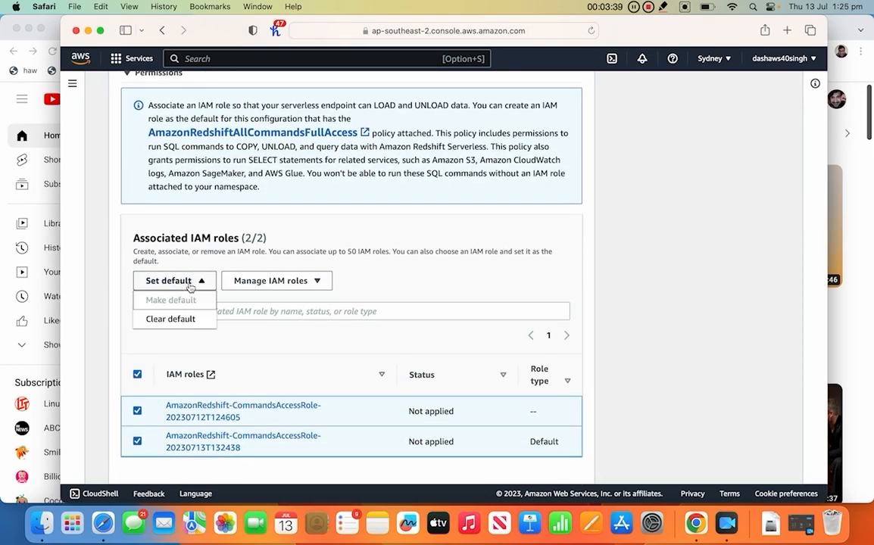
click(439, 273)
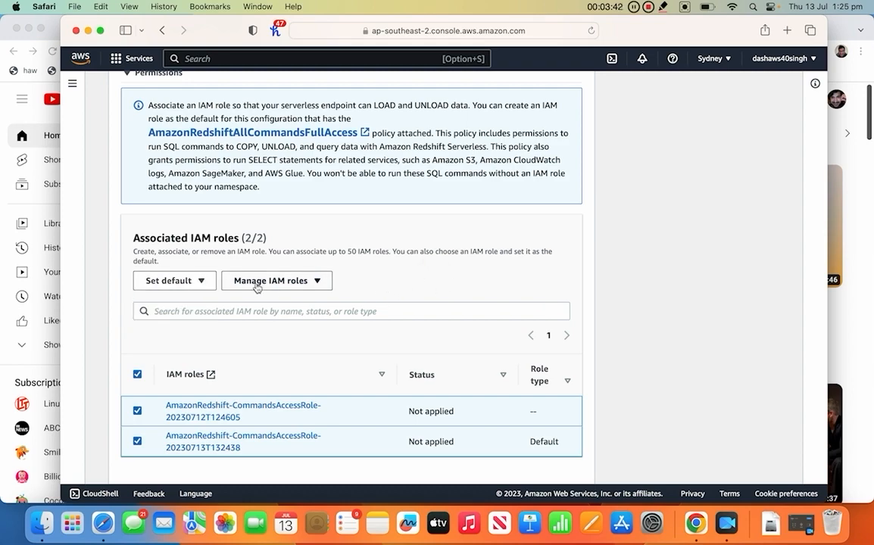
scroll(369, 308, down, 10)
scroll(369, 309, down, 4)
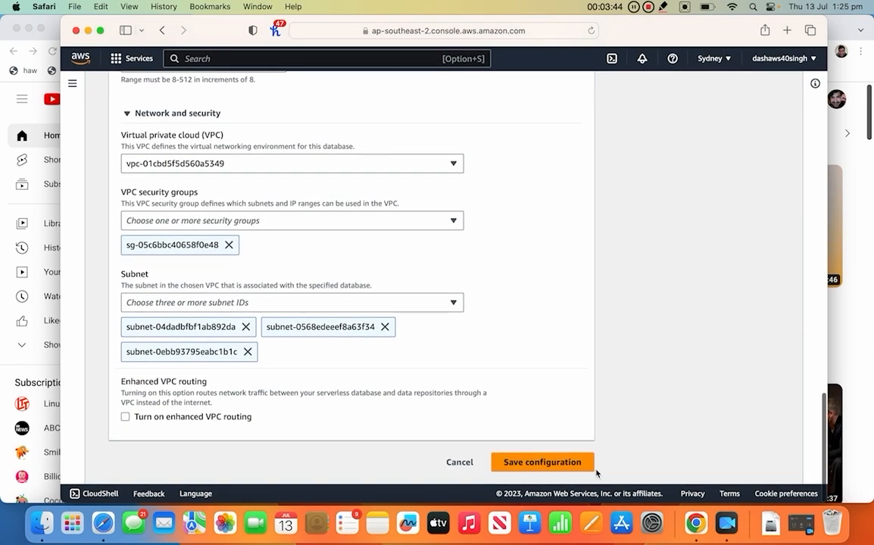
click(542, 462)
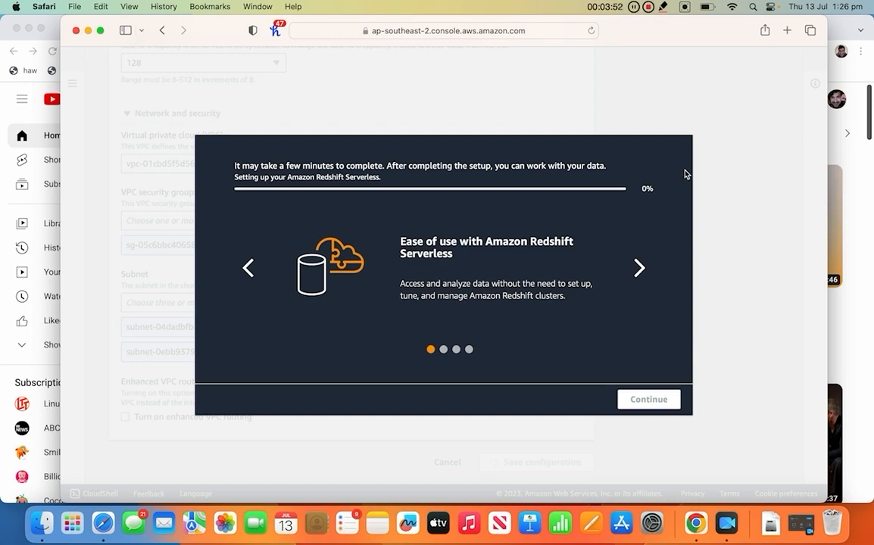
Page through the Ease of use, Pay for use, Redshift functionality and Machine Learning slides while setup runs.
click(640, 267)
click(641, 268)
click(639, 269)
click(639, 270)
click(639, 270)
click(639, 270)
click(639, 270)
click(639, 270)
click(639, 270)
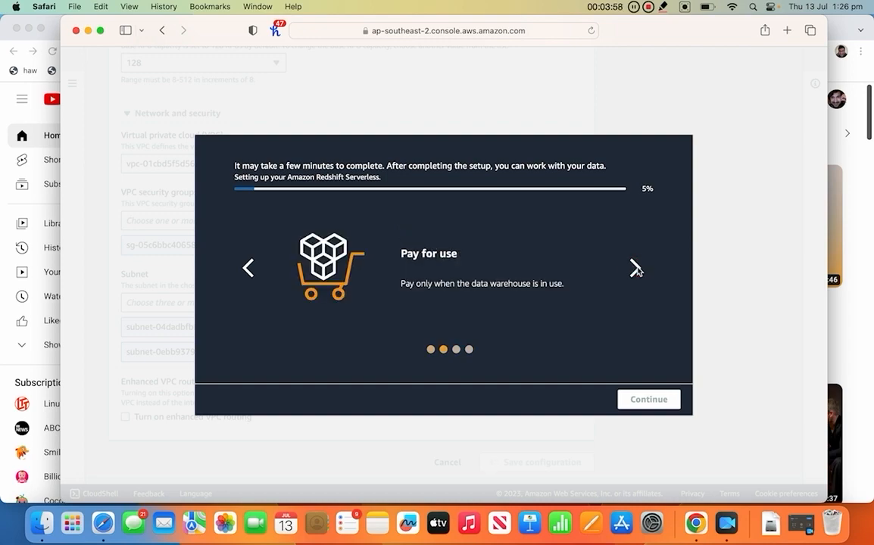
click(639, 270)
click(639, 270)
click(639, 271)
click(639, 270)
click(639, 270)
click(639, 270)
click(639, 270)
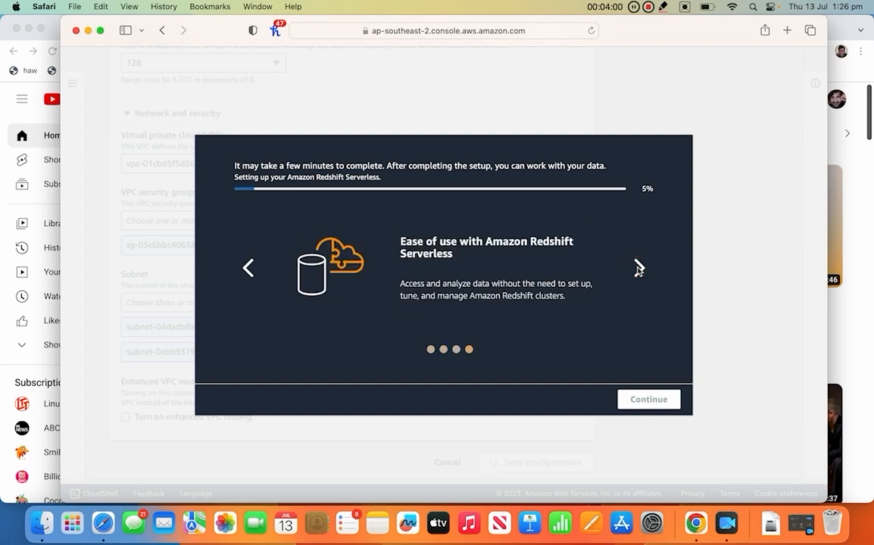
click(639, 270)
click(639, 271)
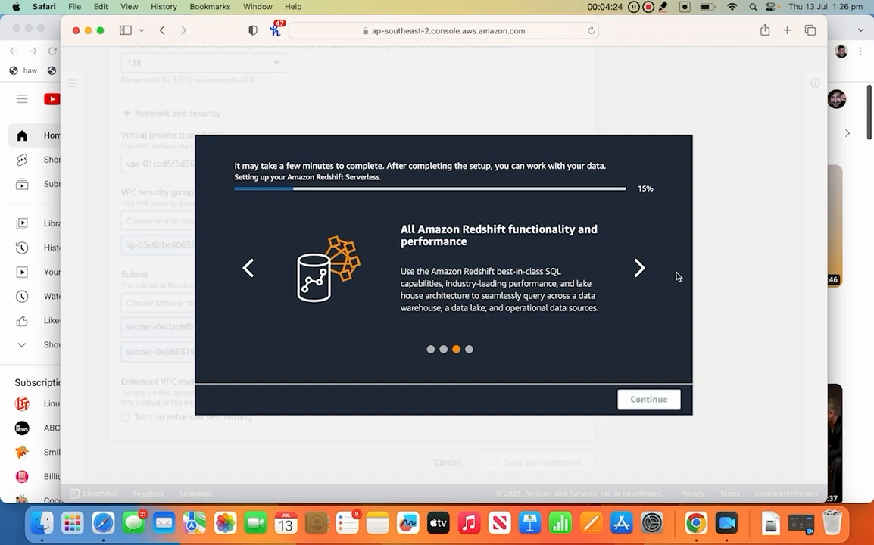
click(647, 271)
click(647, 272)
click(647, 271)
click(647, 272)
click(648, 272)
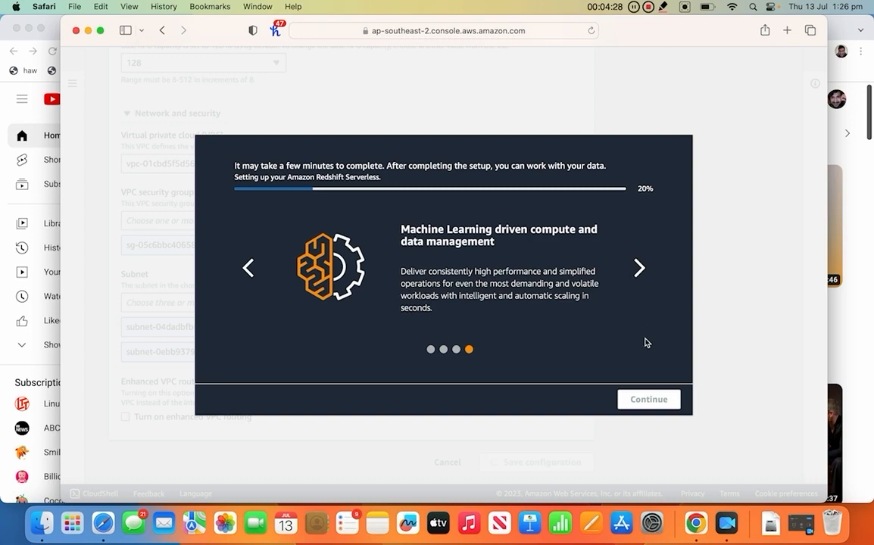
click(646, 268)
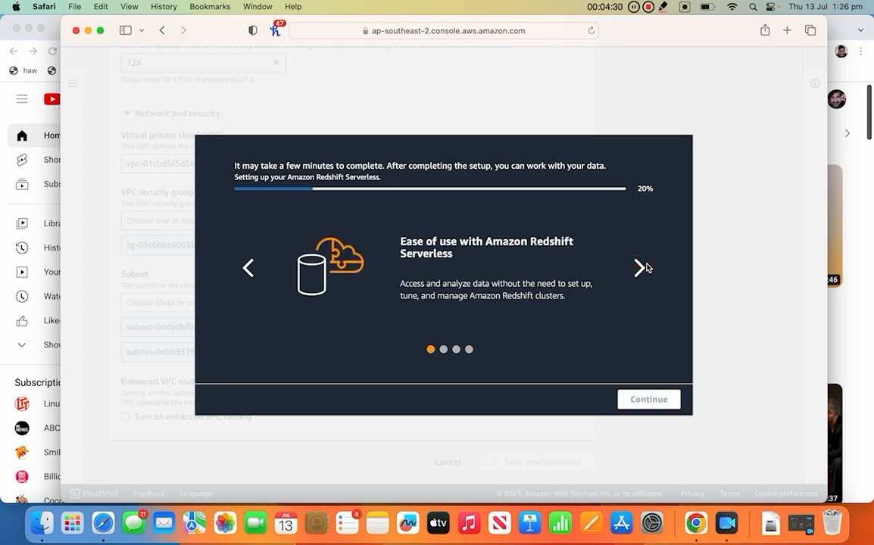
click(645, 268)
click(638, 271)
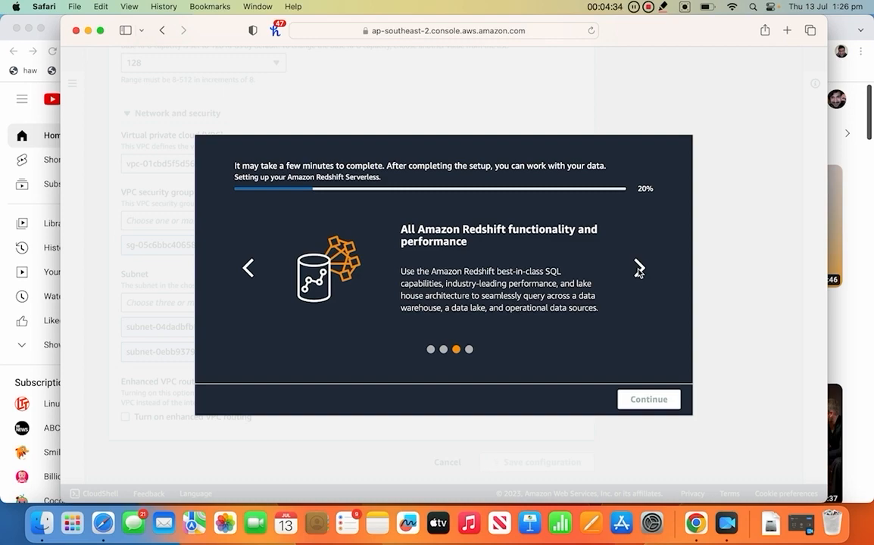
click(639, 270)
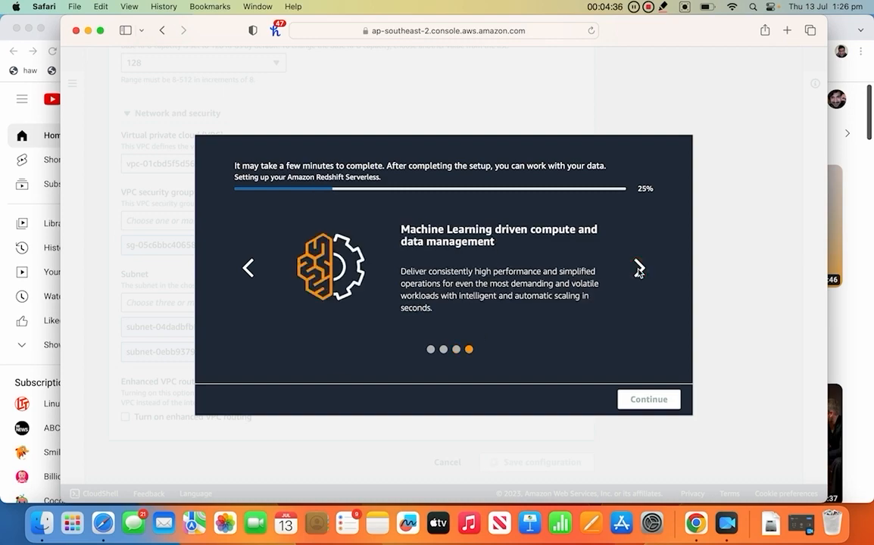
click(639, 270)
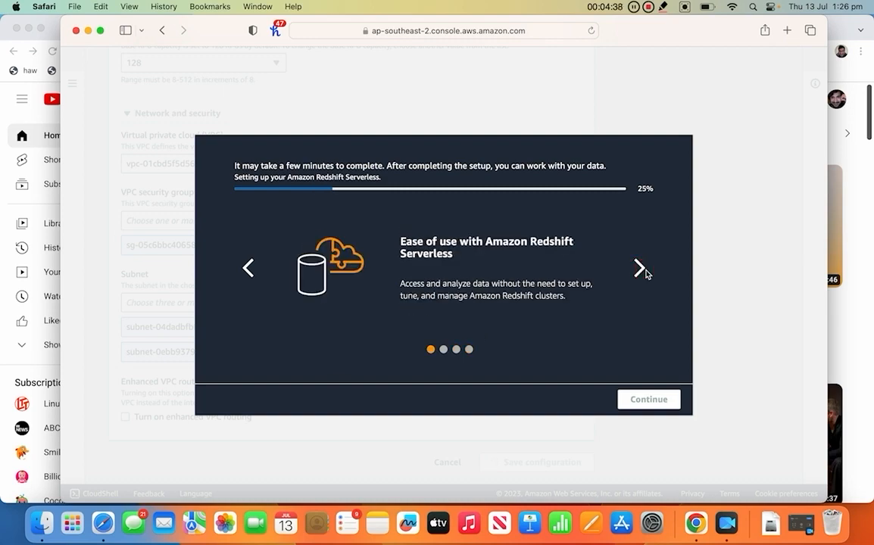